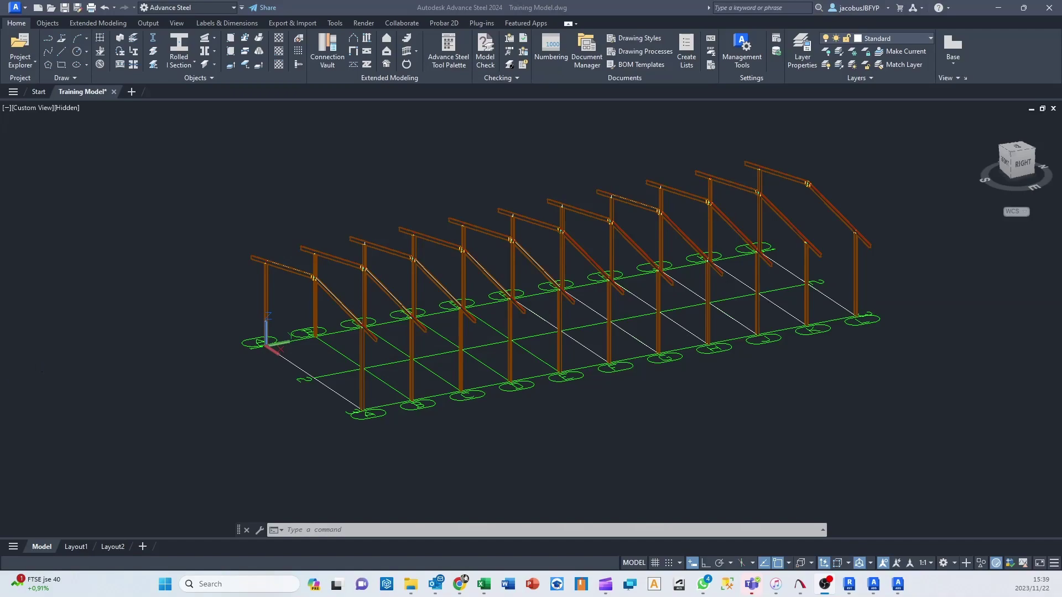
Step: Orbit the Training Model portal-frame shed on grid lines A–L to a new viewing angle
{"action": "left_click", "coordinate": [463, 306]}
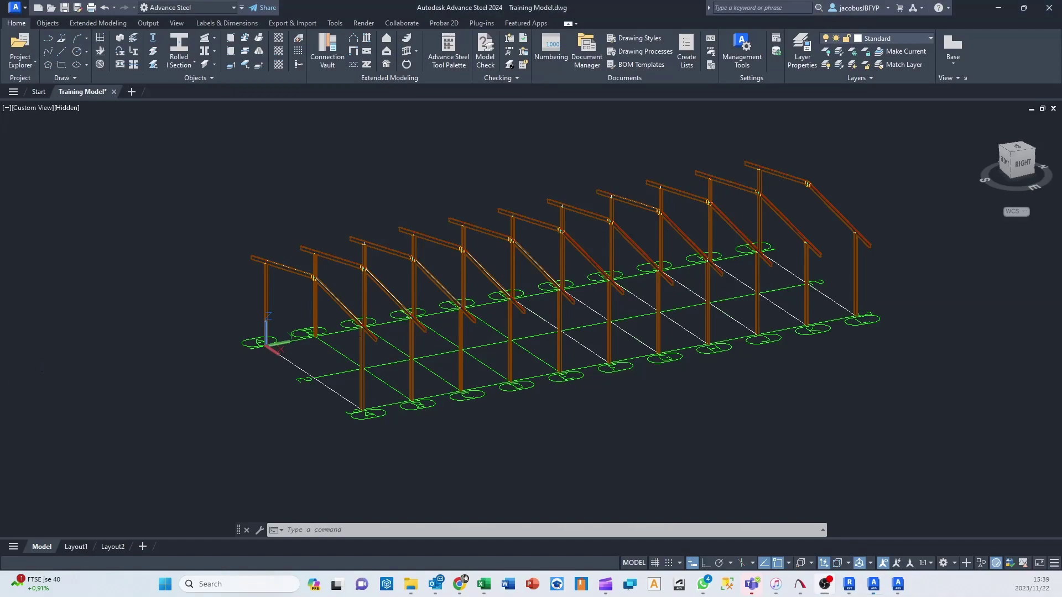
{"action": "middle_click_drag", "start_coordinate": [463, 316], "coordinate": [521, 375], "text": "shift"}
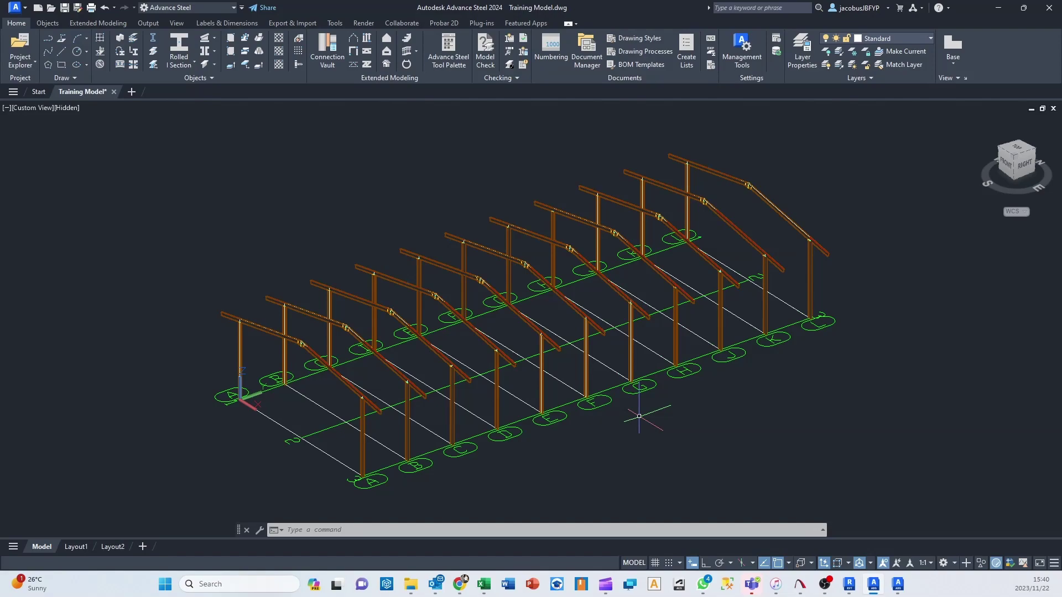
Step: Orbit and zoom around the portal frames, checking a grid line's properties, to a front-right view
{"action": "middle_click_drag", "start_coordinate": [645, 289], "coordinate": [598, 299], "text": "shift"}
{"action": "scroll", "coordinate": [541, 325], "scroll_direction": "up", "scroll_amount": 5}
{"action": "middle_click_drag", "start_coordinate": [541, 325], "coordinate": [498, 311], "text": "shift"}
{"action": "scroll", "coordinate": [549, 329], "scroll_direction": "down", "scroll_amount": 10}
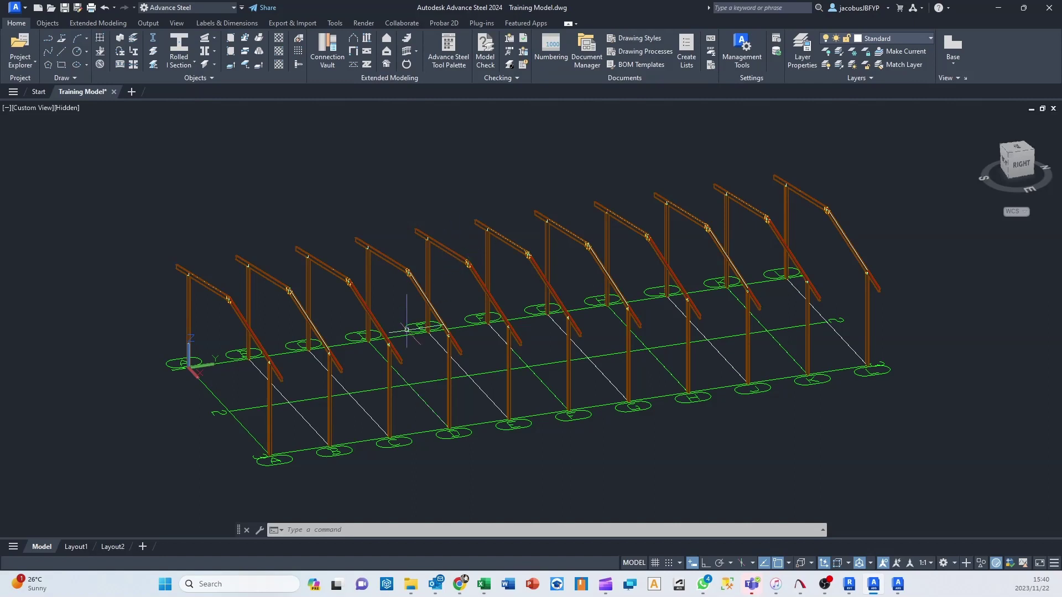
{"action": "mouse_move", "coordinate": [629, 405]}
{"action": "middle_click_drag", "start_coordinate": [604, 284], "coordinate": [657, 331], "text": "shift"}
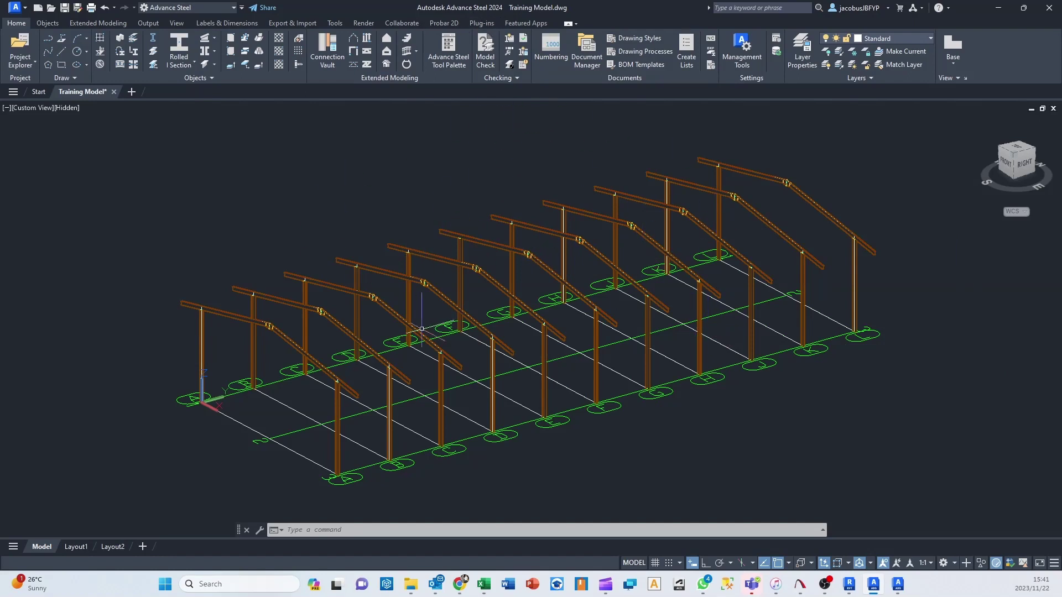
Step: Save and close the Training Model drawing in Advance Steel 2024
{"action": "left_click", "coordinate": [64, 9]}
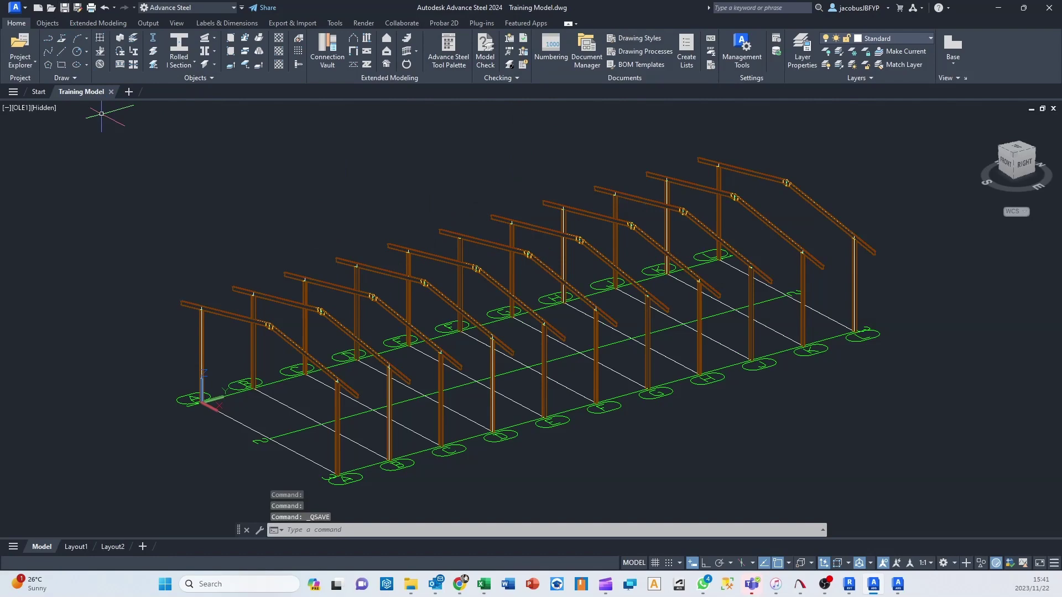
{"action": "left_click", "coordinate": [114, 91]}
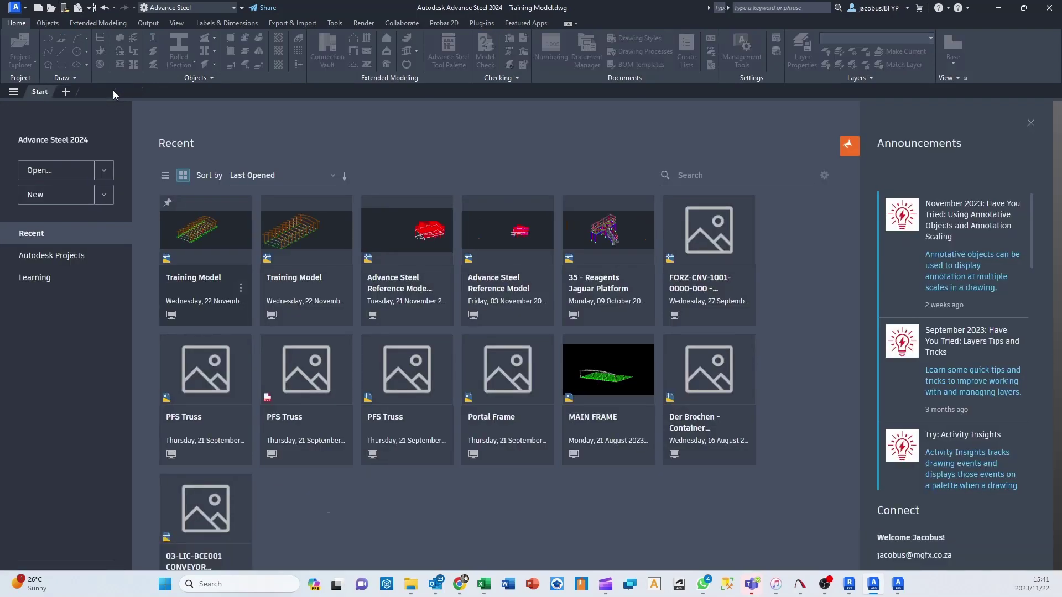
{"action": "left_click", "coordinate": [898, 584]}
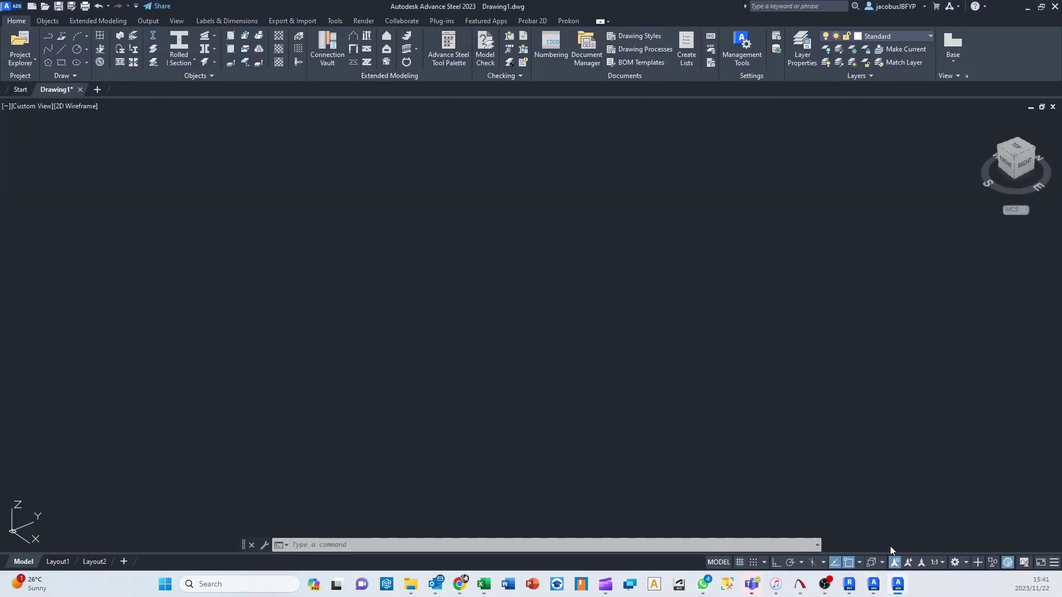
Step: In Advance Steel 2023, try opening Training Model.dwg, dismiss the unreadable-format error, and close it
{"action": "left_click", "coordinate": [19, 11]}
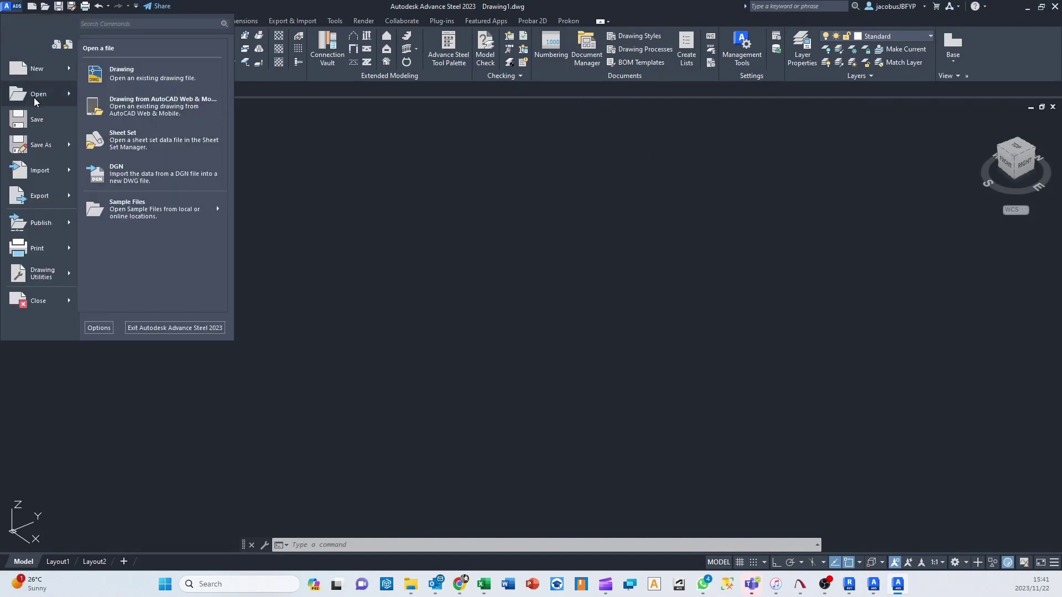
{"action": "left_click", "coordinate": [34, 98]}
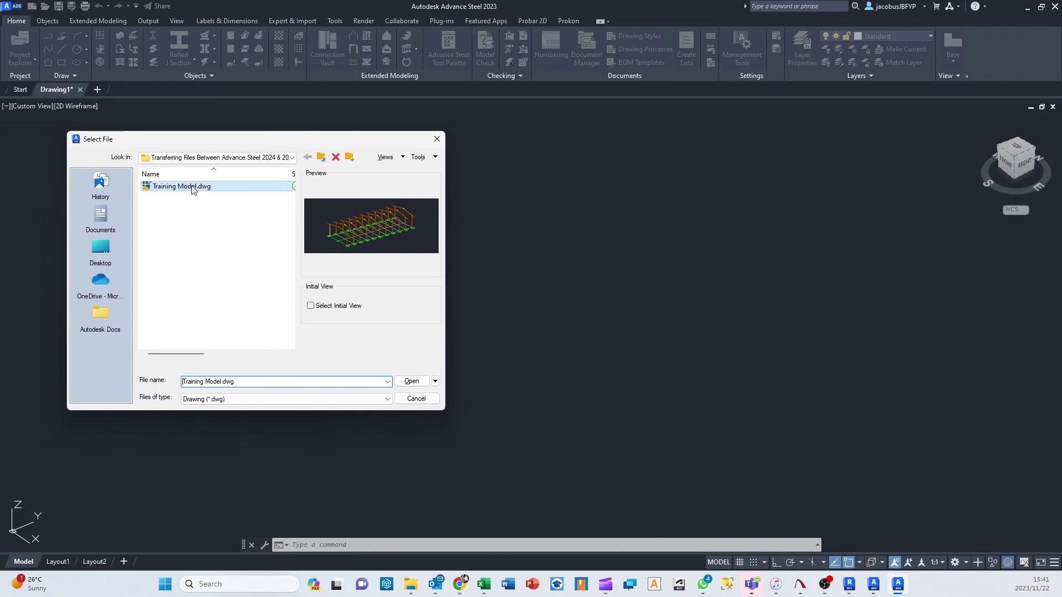
{"action": "double_click", "coordinate": [192, 187]}
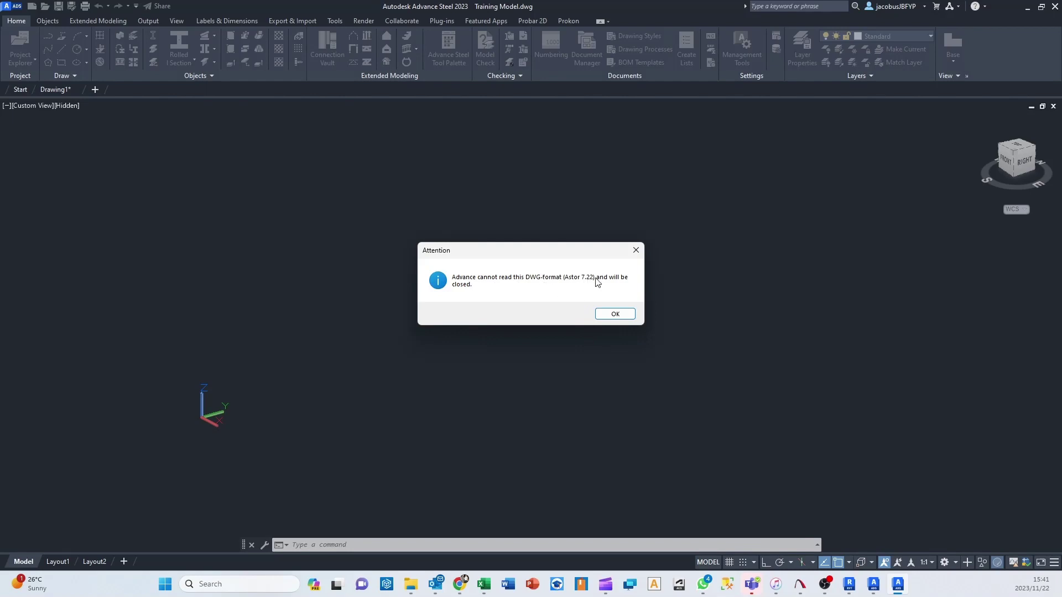
{"action": "left_click", "coordinate": [612, 313]}
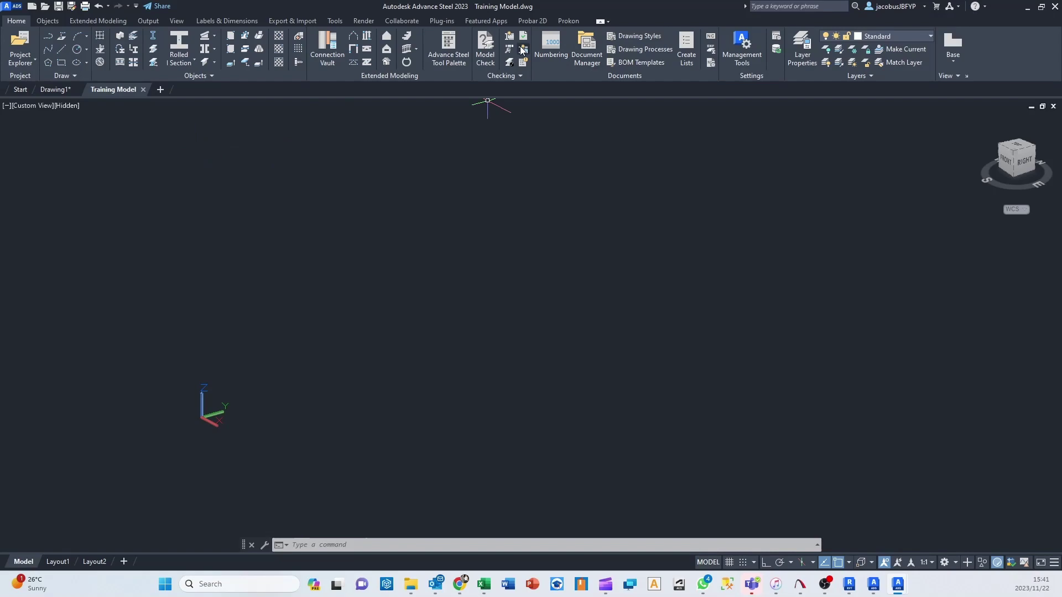
{"action": "left_click", "coordinate": [143, 90]}
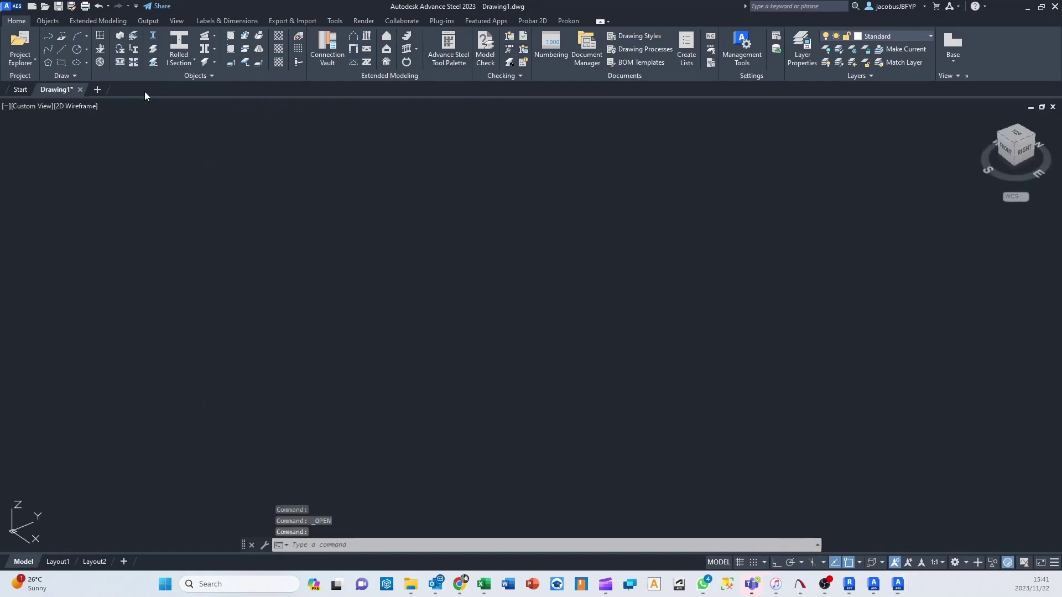
Step: Reopen Training Model from the Advance Steel 2024 Start page, then switch to Revit 2024
{"action": "left_click", "coordinate": [871, 587]}
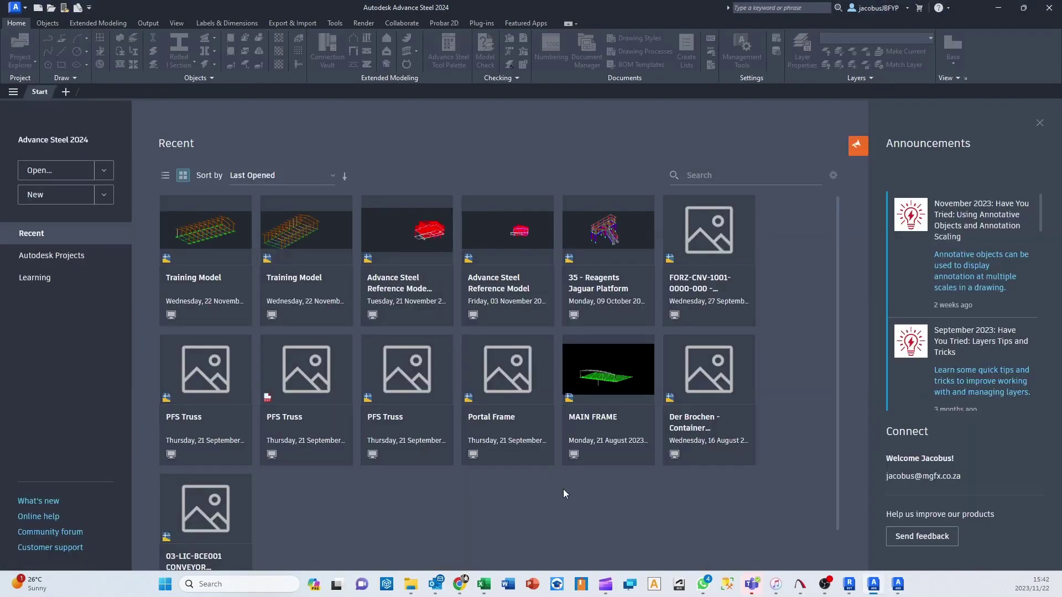
{"action": "left_click", "coordinate": [197, 229]}
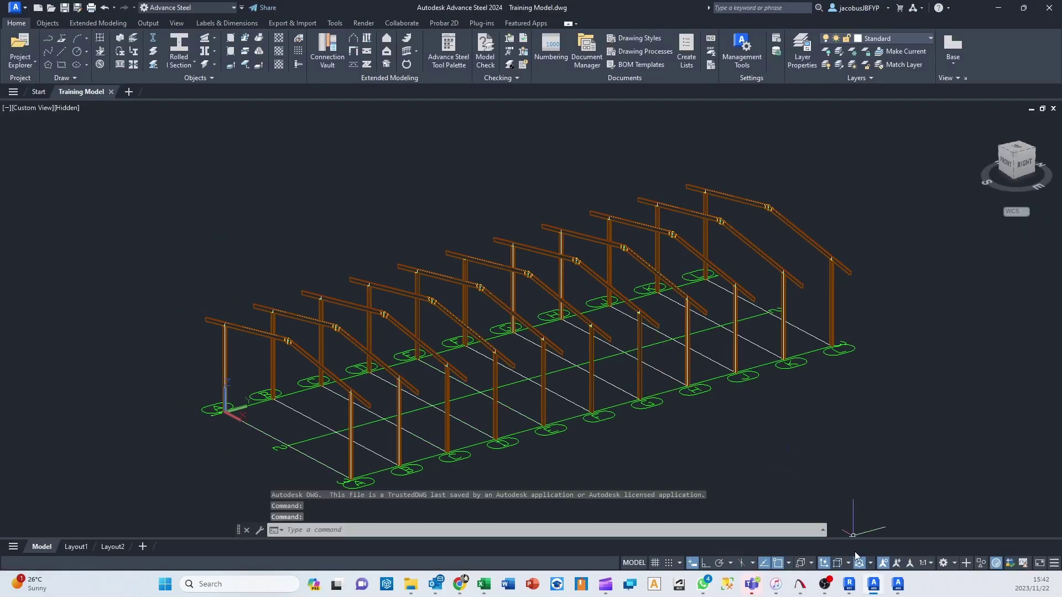
{"action": "left_click", "coordinate": [849, 584]}
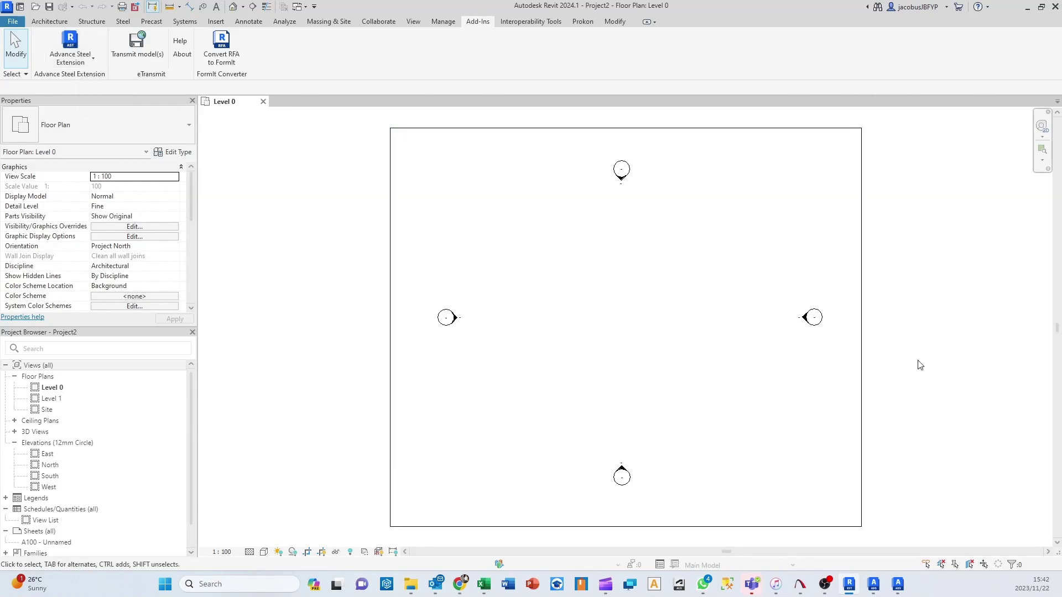
Step: Advance Export the portal-frame model as Training Model.smlx, agreeing to save the model
{"action": "left_click", "coordinate": [873, 584]}
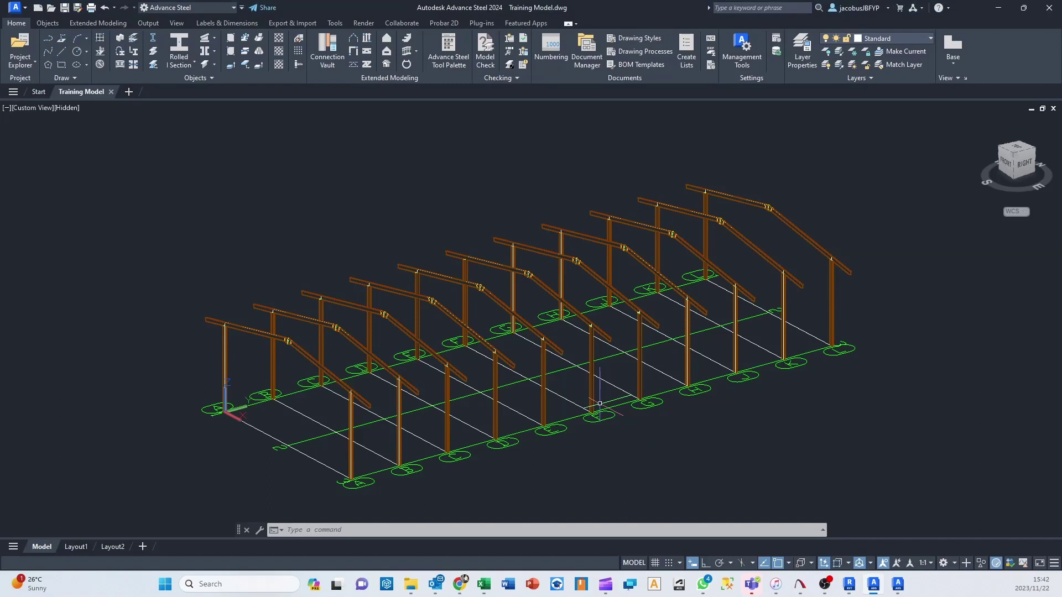
{"action": "middle_click_drag", "start_coordinate": [476, 308], "coordinate": [510, 293]}
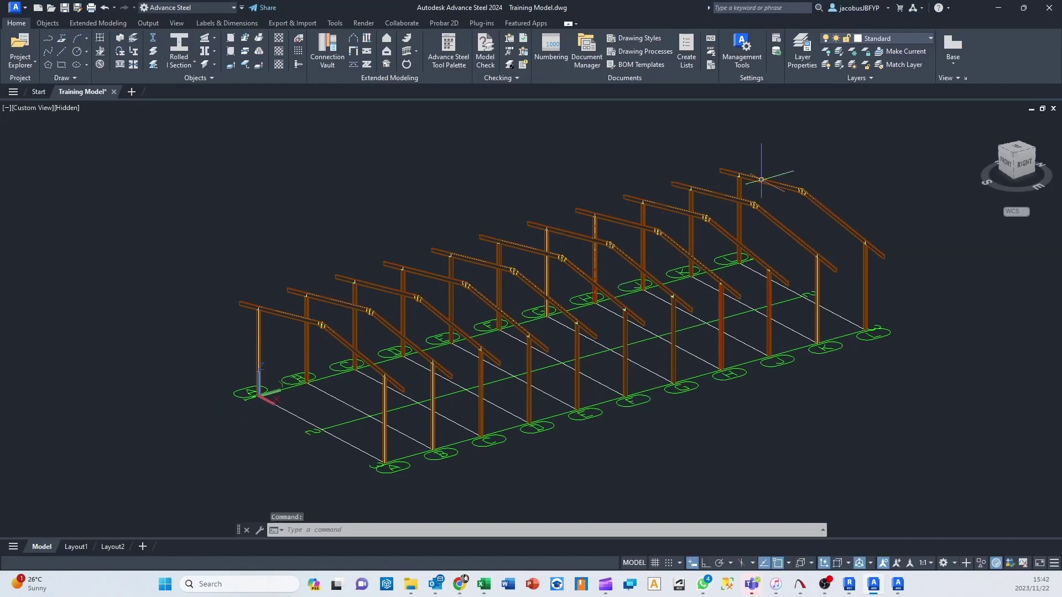
{"action": "left_click", "coordinate": [299, 23]}
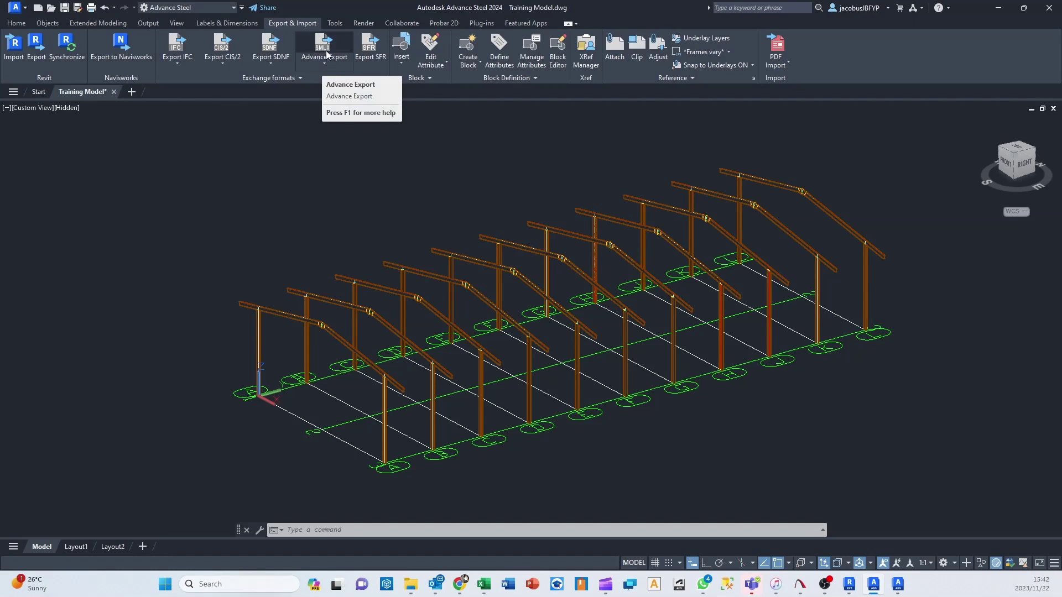
{"action": "left_click", "coordinate": [316, 68]}
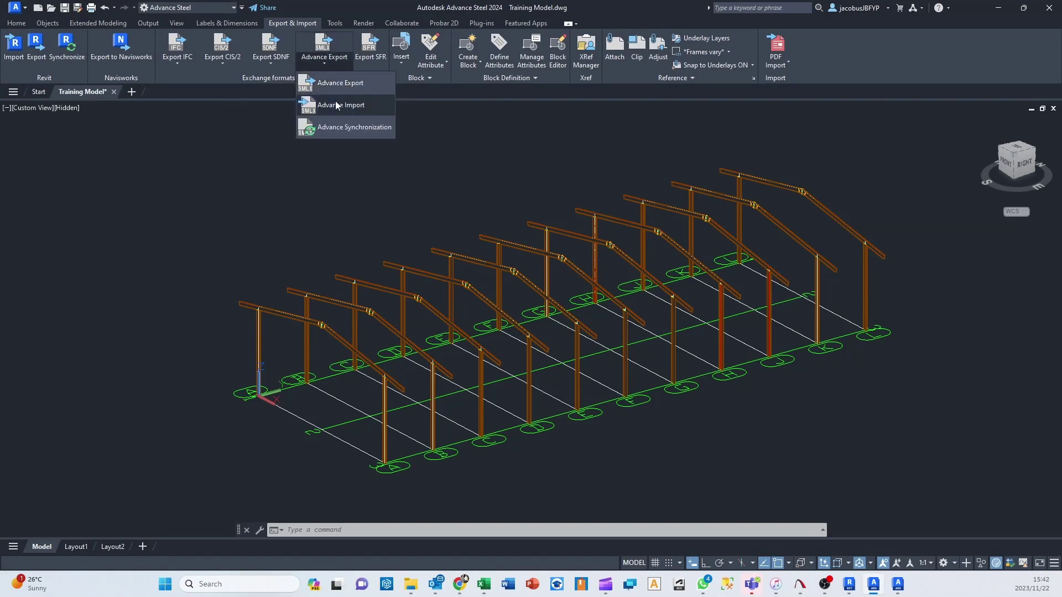
{"action": "left_click", "coordinate": [336, 84]}
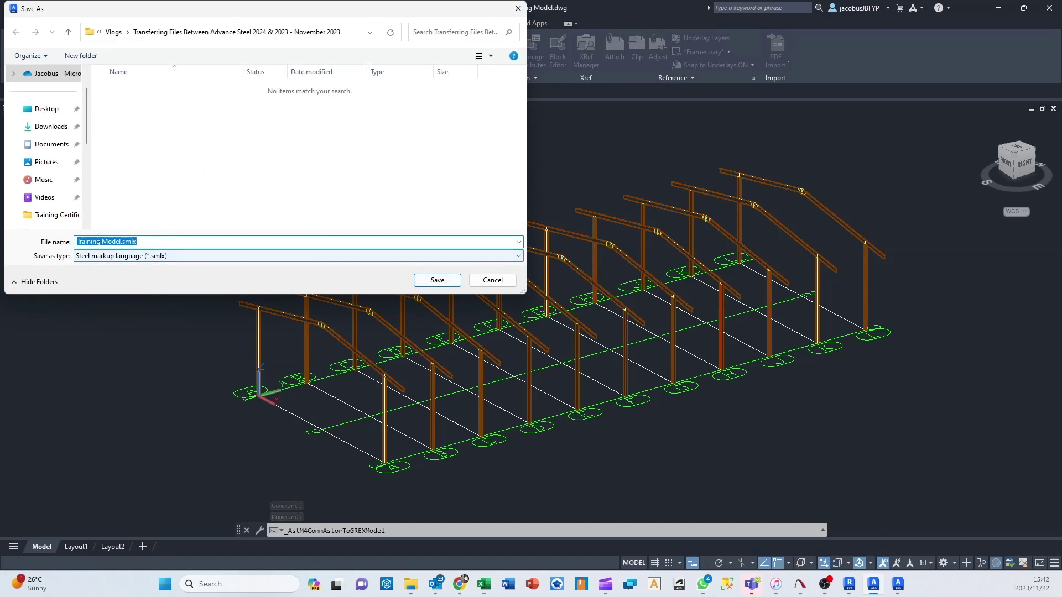
{"action": "left_click", "coordinate": [437, 280]}
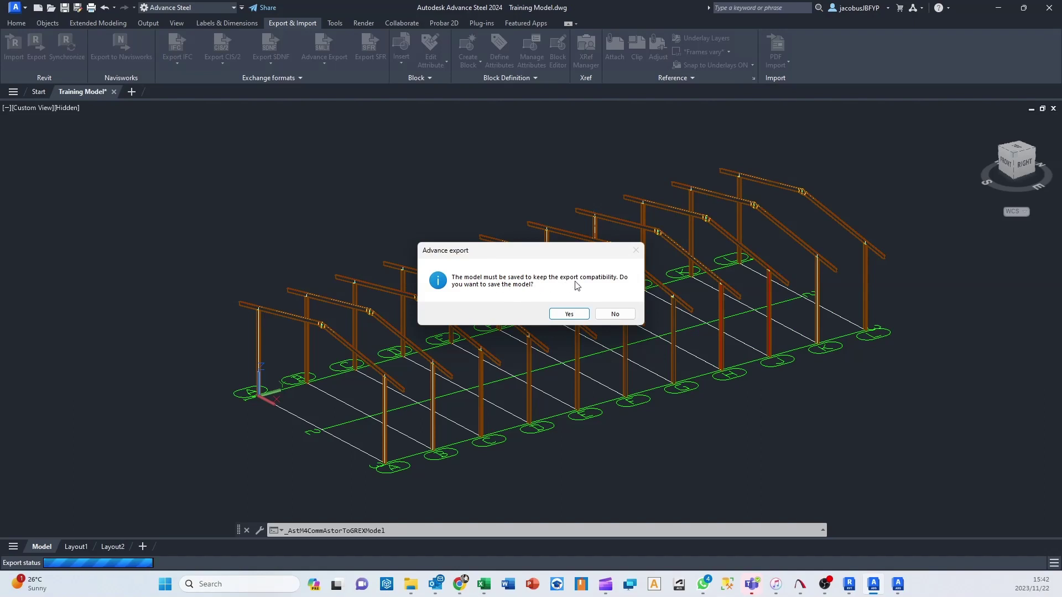
{"action": "left_click", "coordinate": [565, 314]}
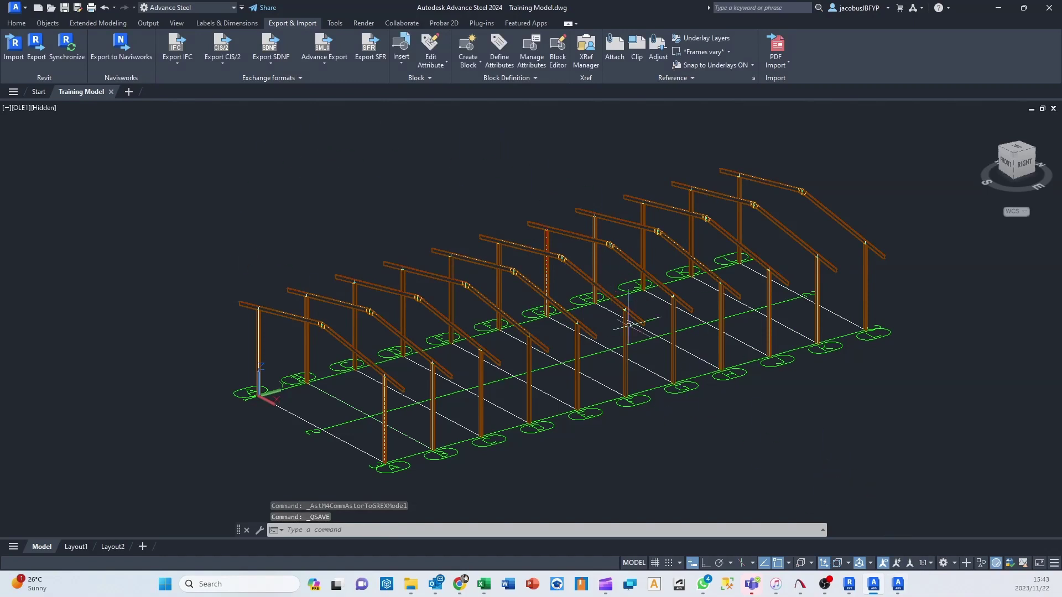
Step: Advance Import Training Model.smlx into Drawing1 in Advance Steel 2023
{"action": "left_click", "coordinate": [897, 584]}
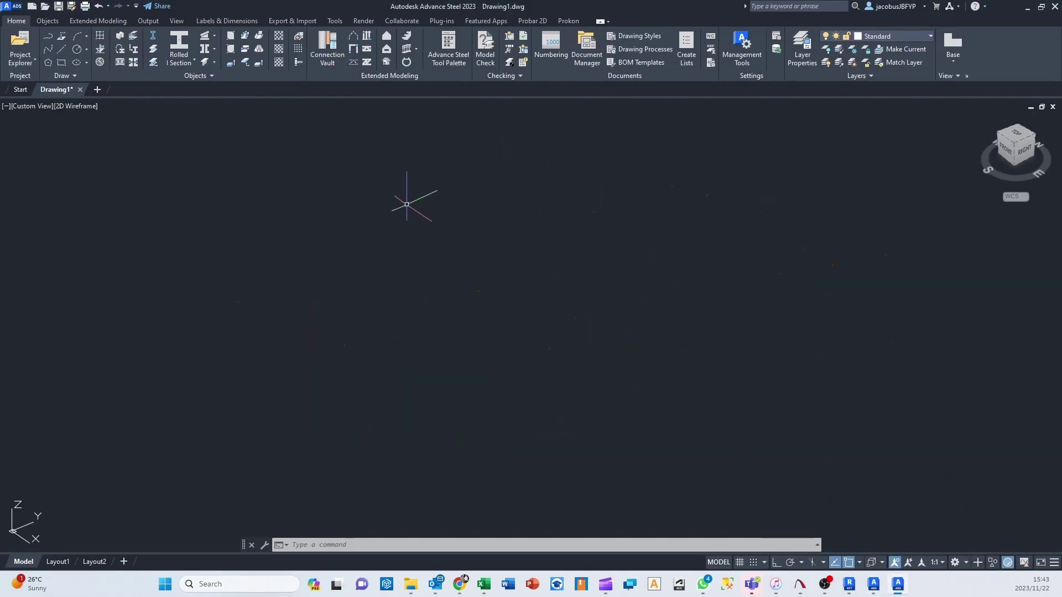
{"action": "left_click", "coordinate": [294, 22]}
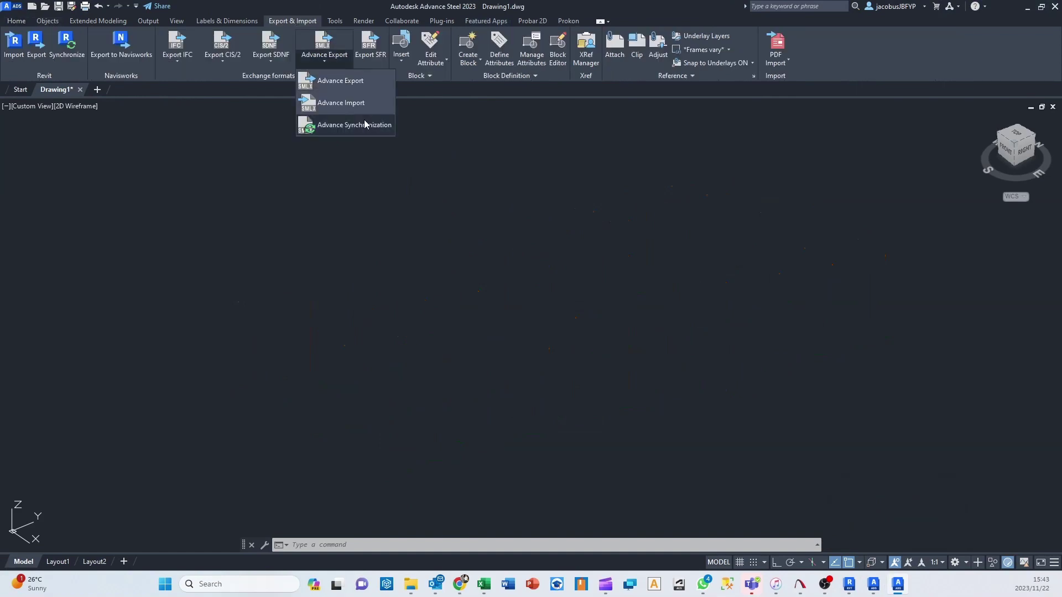
{"action": "left_click", "coordinate": [354, 102]}
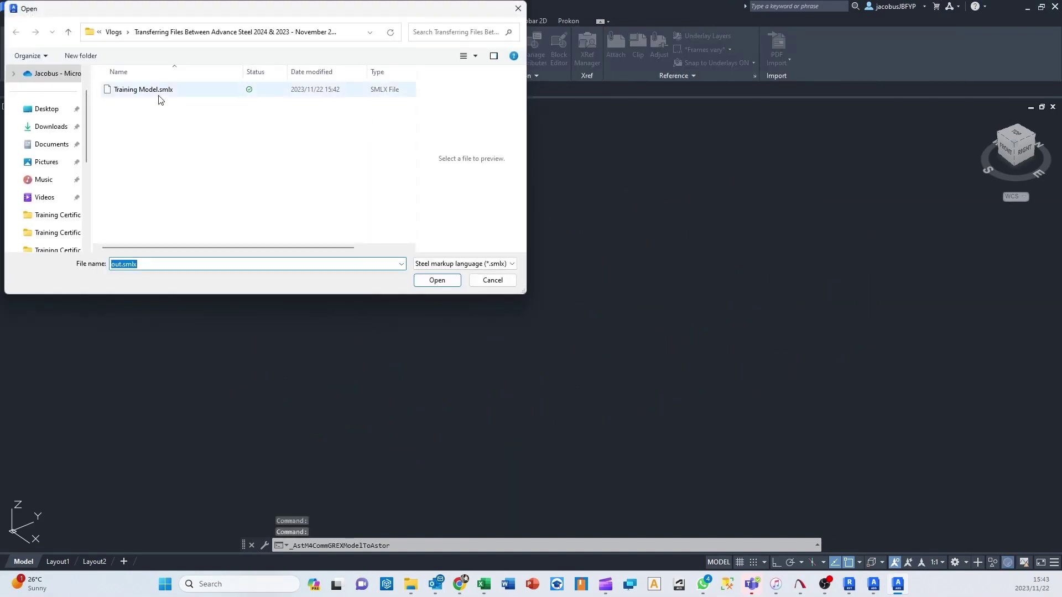
{"action": "left_click", "coordinate": [160, 96]}
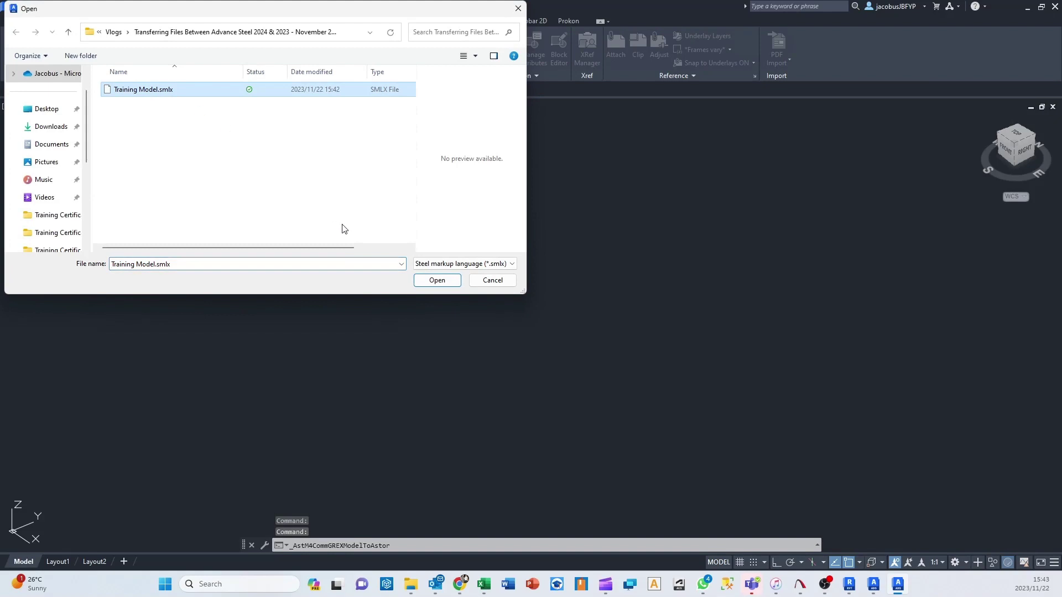
{"action": "left_click", "coordinate": [448, 282]}
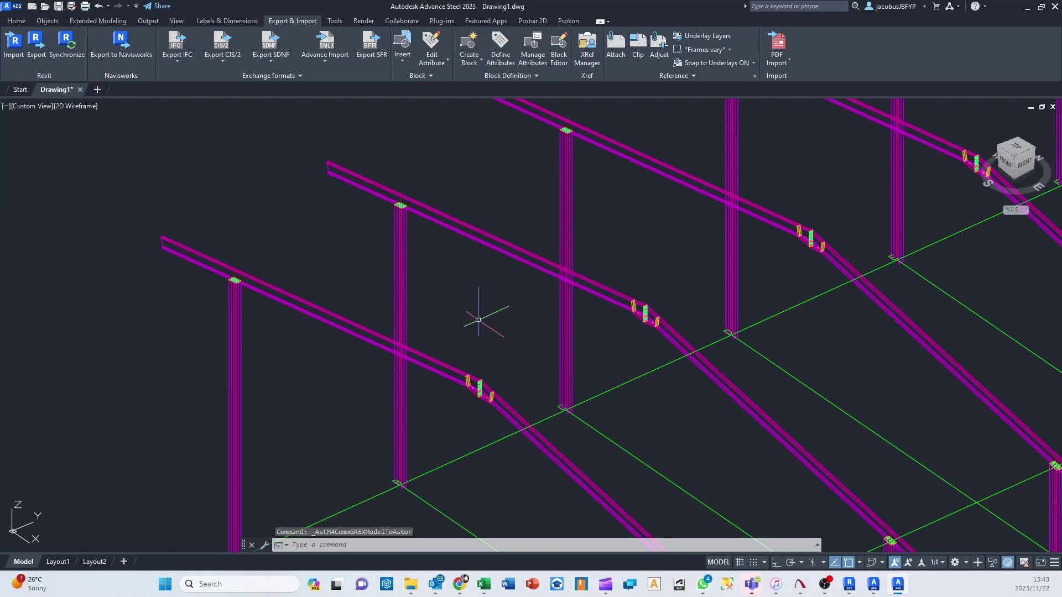
{"action": "scroll", "coordinate": [440, 310], "scroll_direction": "up", "scroll_amount": 5}
{"action": "scroll", "coordinate": [372, 192], "scroll_direction": "down", "scroll_amount": 8}
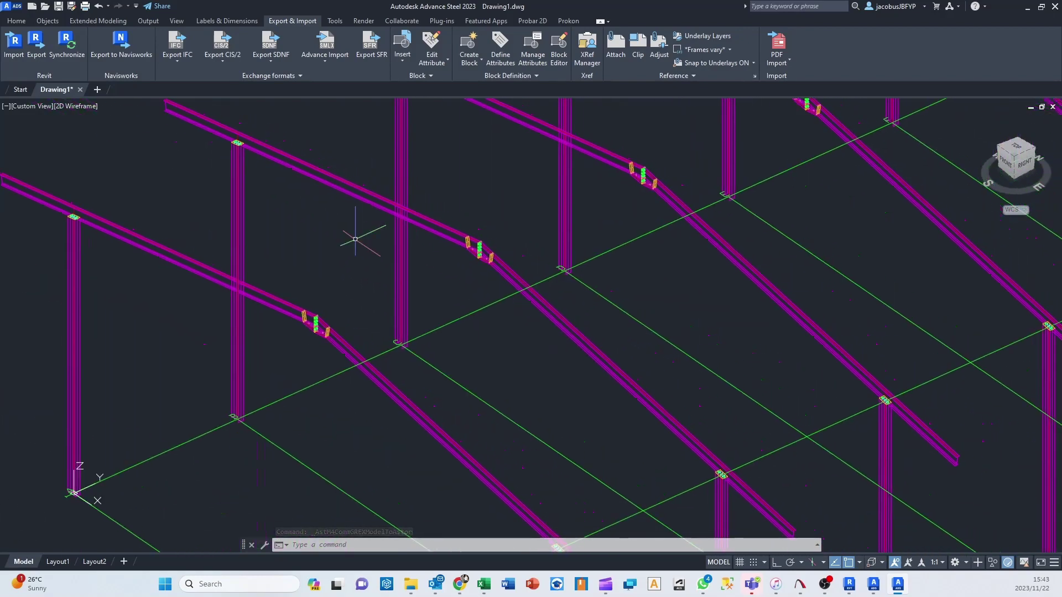
{"action": "scroll", "coordinate": [355, 238], "scroll_direction": "down", "scroll_amount": 8}
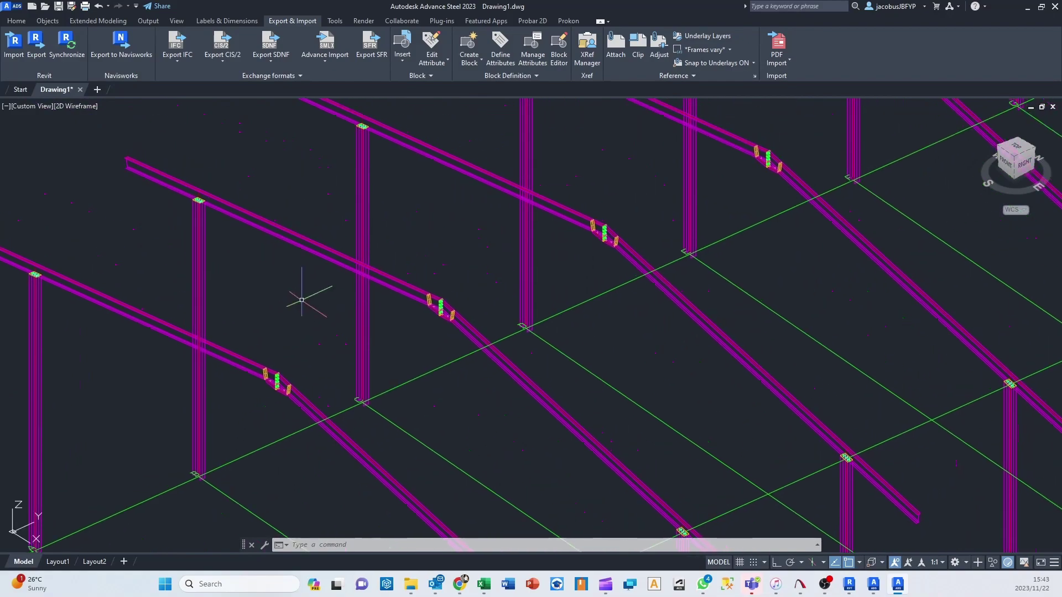
{"action": "middle_click_drag", "start_coordinate": [664, 293], "coordinate": [686, 287], "text": "shift"}
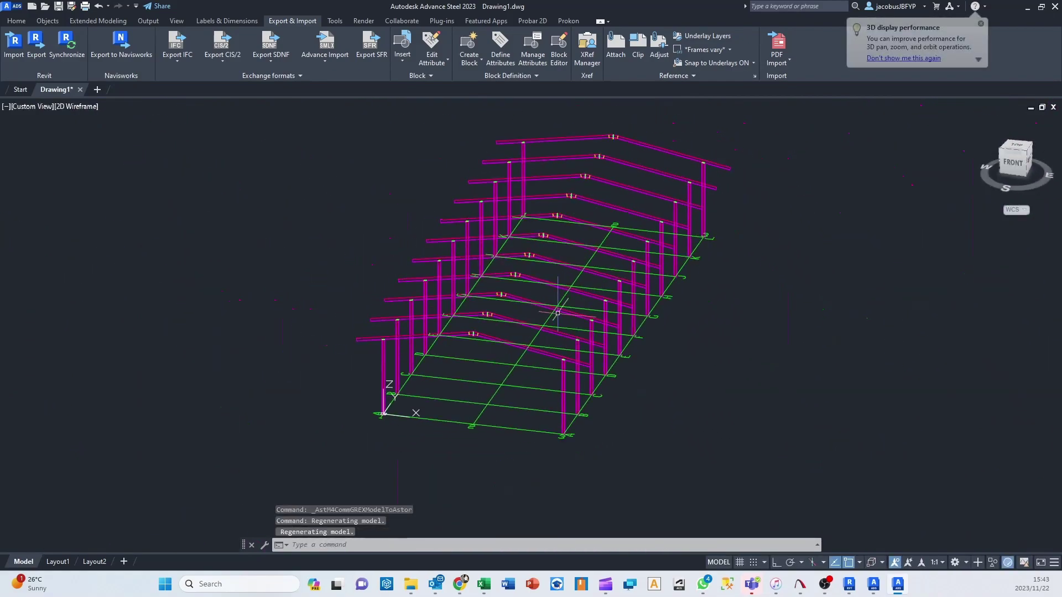
{"action": "scroll", "coordinate": [464, 276], "scroll_direction": "up", "scroll_amount": 10}
{"action": "scroll", "coordinate": [388, 199], "scroll_direction": "down", "scroll_amount": 3}
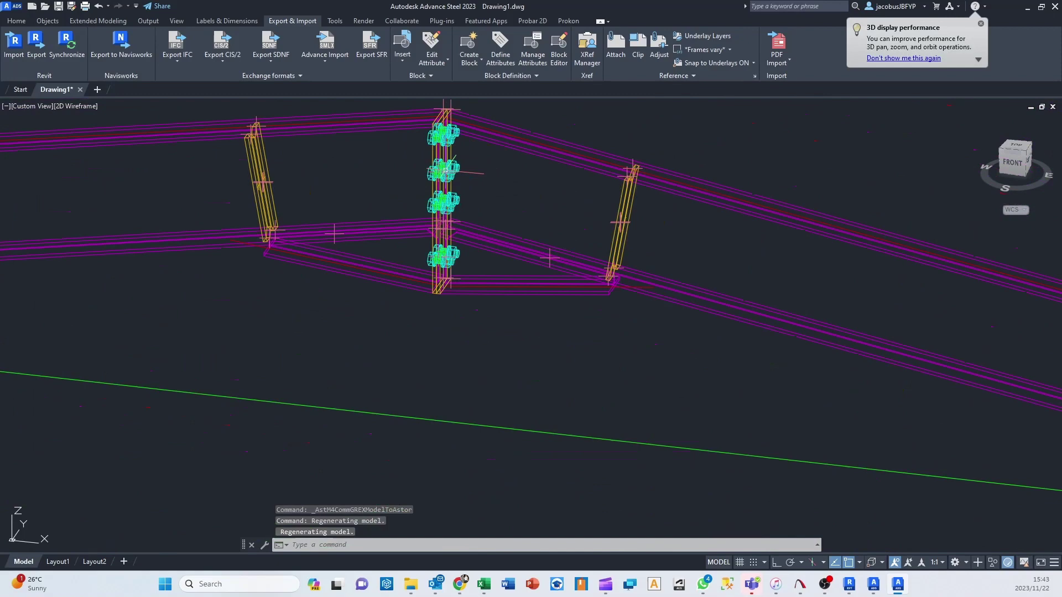
{"action": "scroll", "coordinate": [467, 240], "scroll_direction": "down", "scroll_amount": 5}
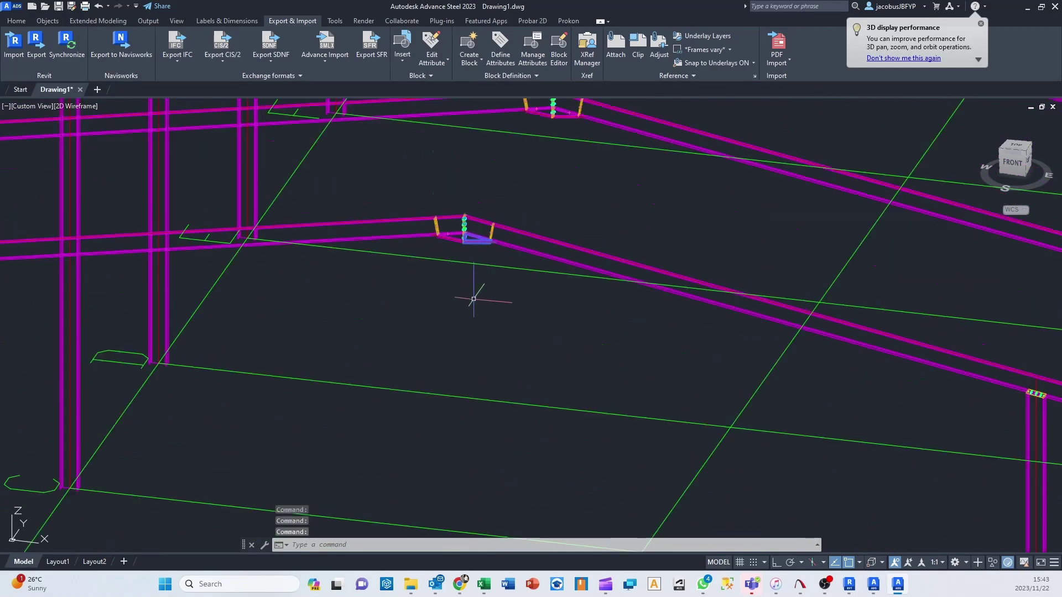
{"action": "scroll", "coordinate": [171, 253], "scroll_direction": "up", "scroll_amount": 3}
{"action": "scroll", "coordinate": [694, 350], "scroll_direction": "up", "scroll_amount": 5}
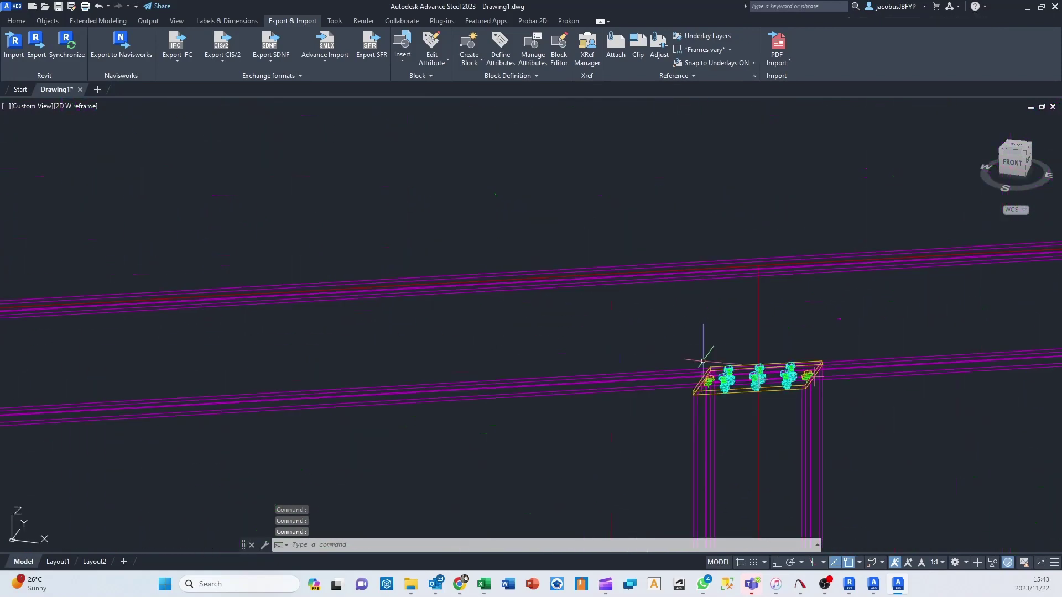
{"action": "scroll", "coordinate": [699, 357], "scroll_direction": "down", "scroll_amount": 5}
{"action": "middle_click_drag", "start_coordinate": [699, 360], "coordinate": [324, 291]}
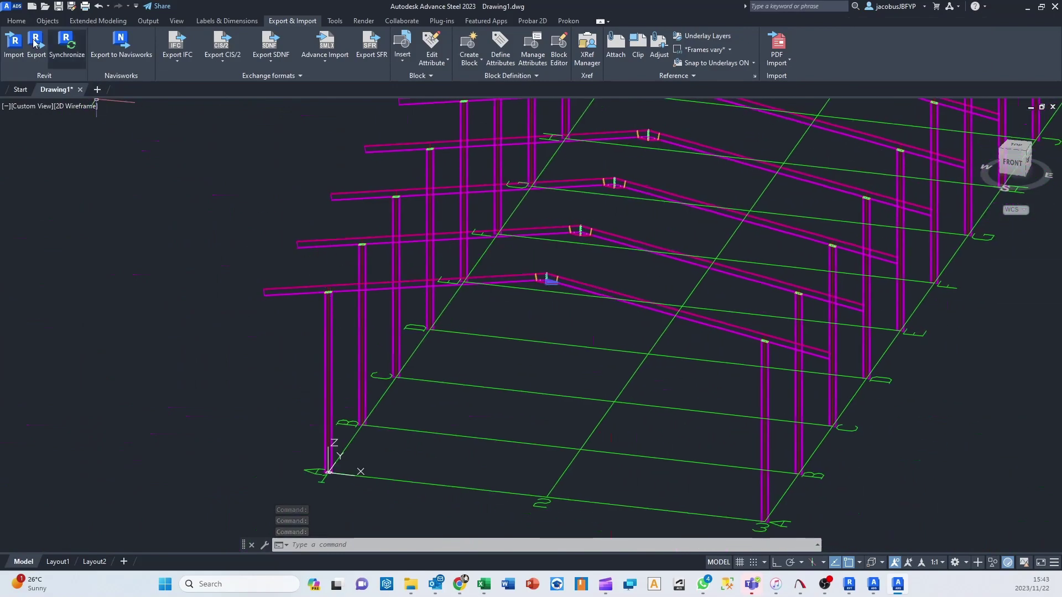
Step: Check the drawing's layer list on the Home tab without changing anything
{"action": "left_click", "coordinate": [16, 21]}
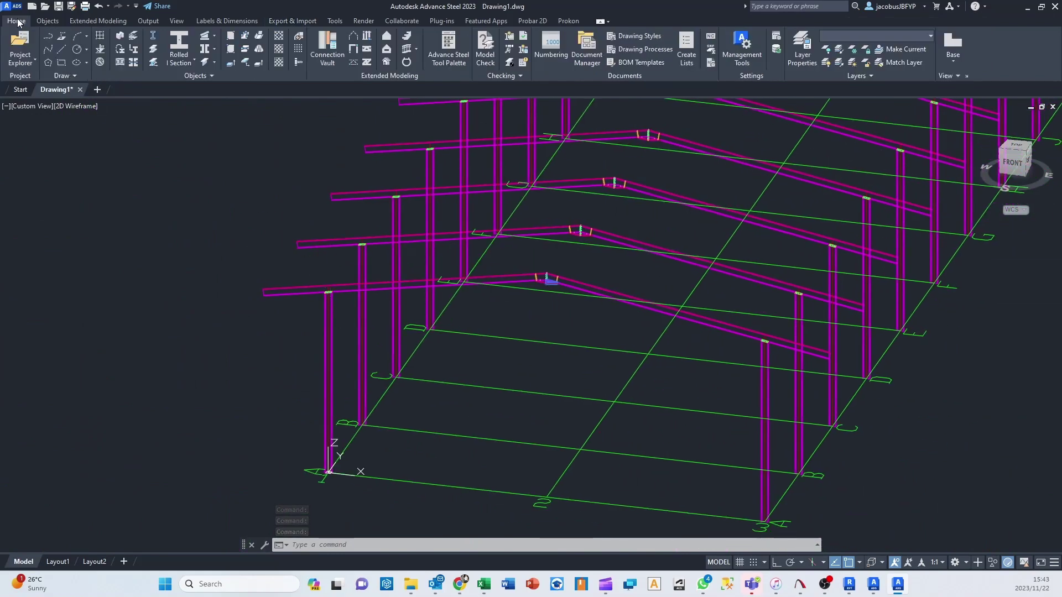
{"action": "left_click", "coordinate": [923, 37]}
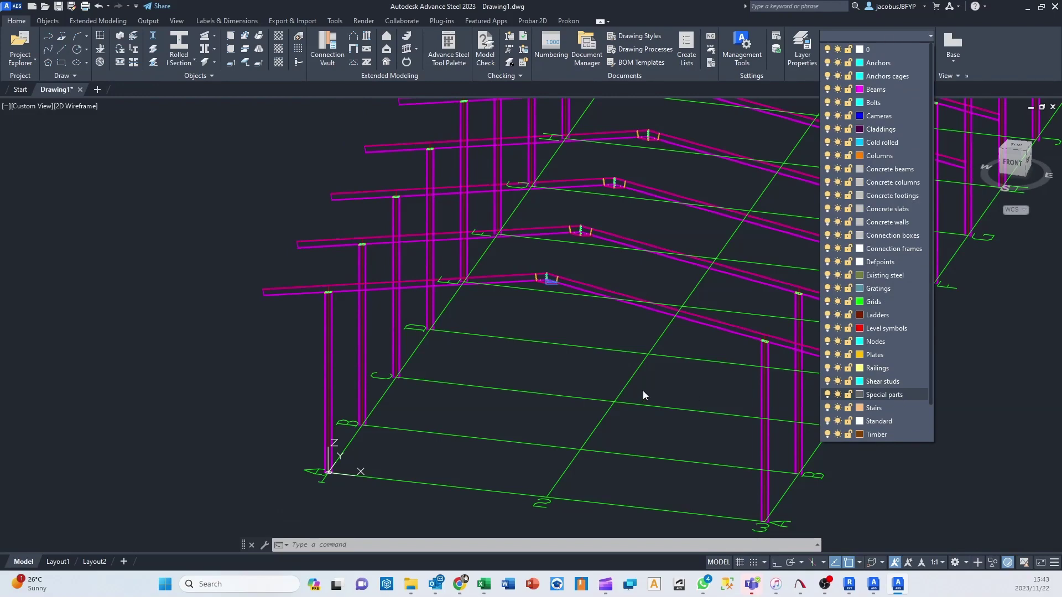
{"action": "left_click", "coordinate": [555, 372]}
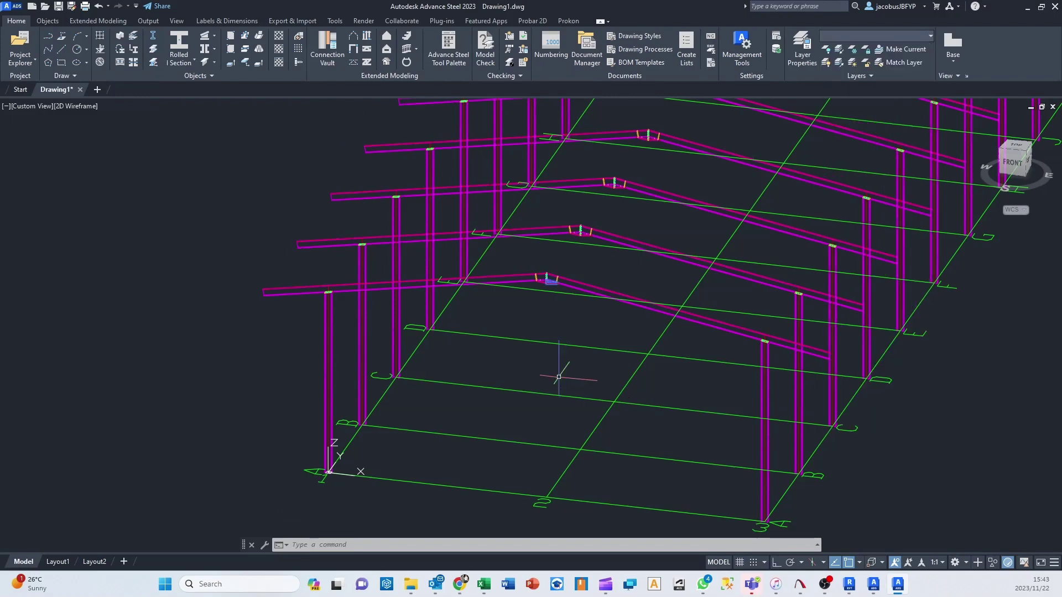
Step: Window-select the apex plate and bolts and review the plate's Advance Properties
{"action": "scroll", "coordinate": [554, 301], "scroll_direction": "up", "scroll_amount": 8}
{"action": "middle_click_drag", "start_coordinate": [549, 179], "coordinate": [552, 317]}
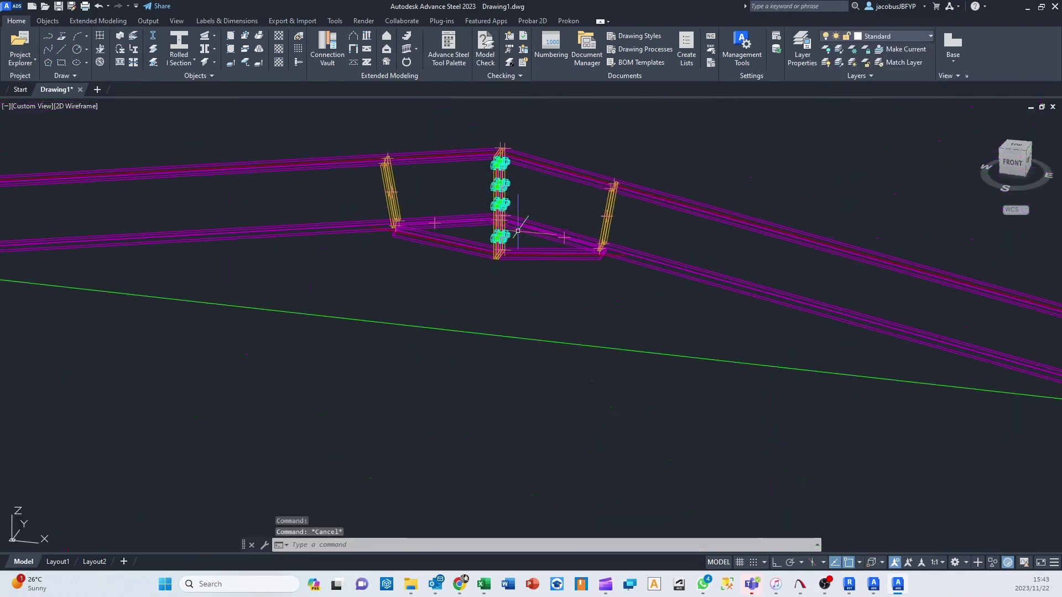
{"action": "right_click", "coordinate": [500, 204]}
{"action": "left_click", "coordinate": [500, 204]}
{"action": "left_click", "coordinate": [469, 275]}
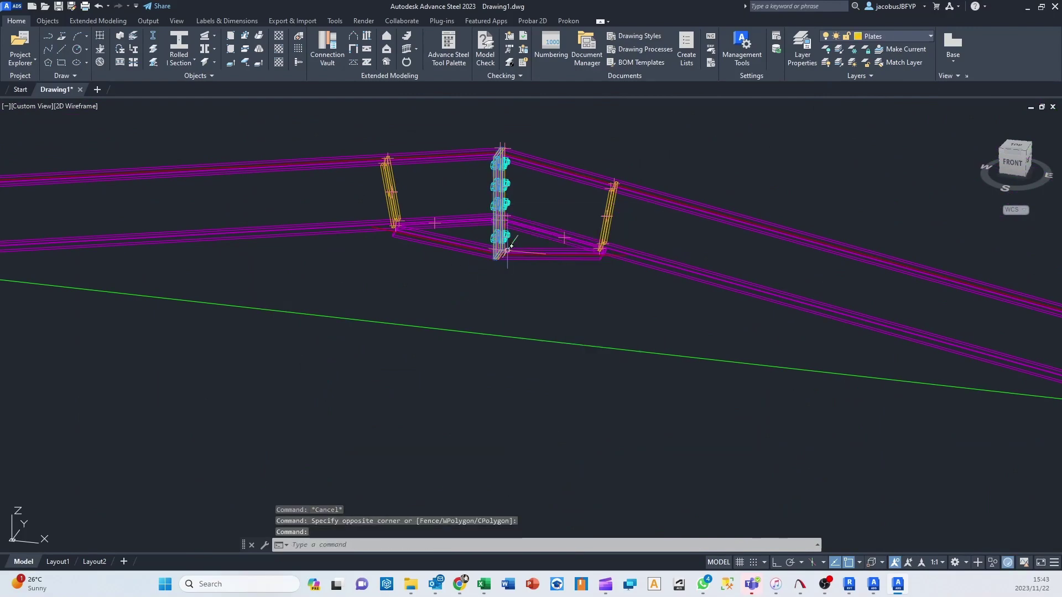
{"action": "right_click", "coordinate": [502, 204]}
{"action": "left_click", "coordinate": [583, 365]}
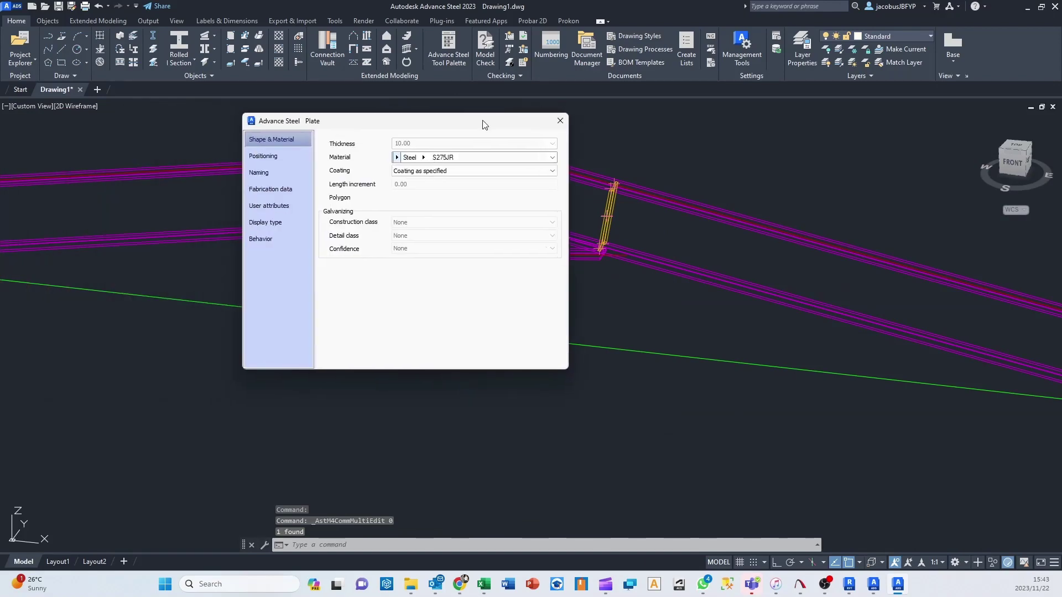
{"action": "left_click", "coordinate": [560, 122]}
Step: Open Advance Joint Properties for the haunch beneath the rafter apex
{"action": "left_click", "coordinate": [515, 259]}
{"action": "right_click", "coordinate": [515, 259]}
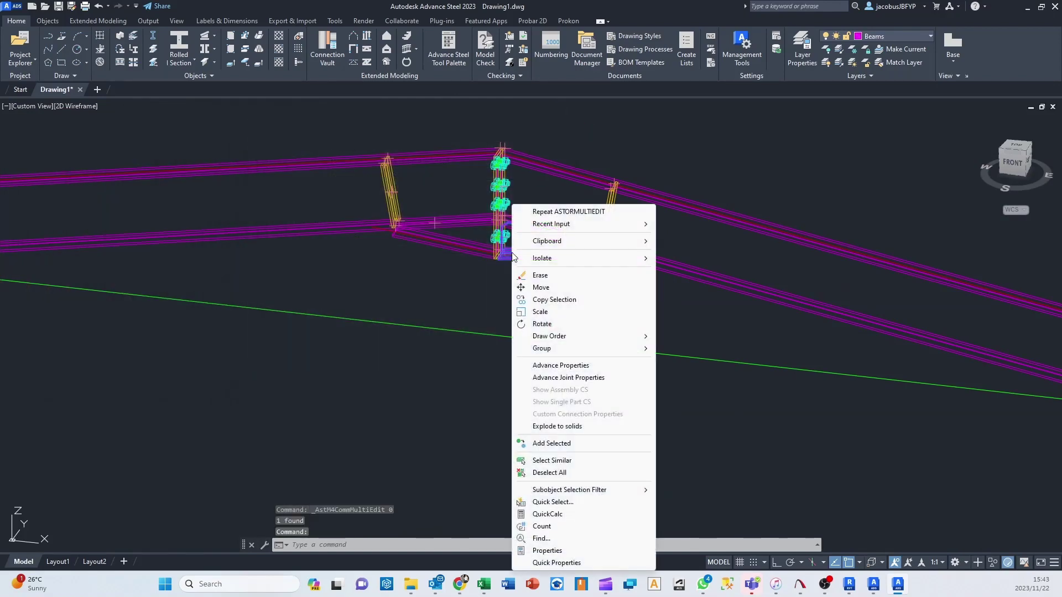
{"action": "left_click", "coordinate": [582, 377]}
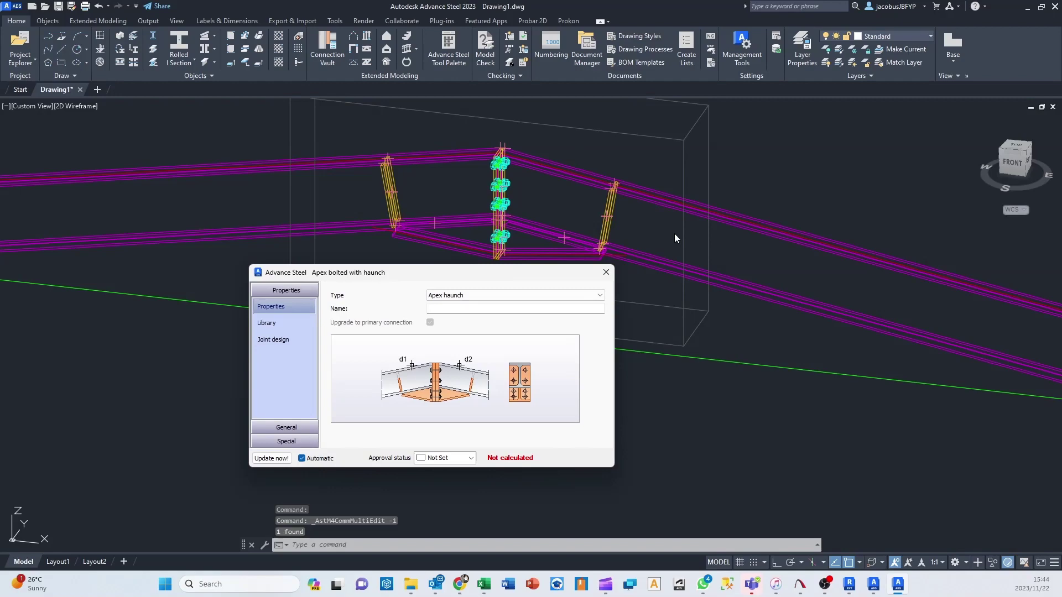
Step: Zoom around the apex connection, then close the Apex bolted with haunch dialog
{"action": "scroll", "coordinate": [676, 233], "scroll_direction": "down", "scroll_amount": 6}
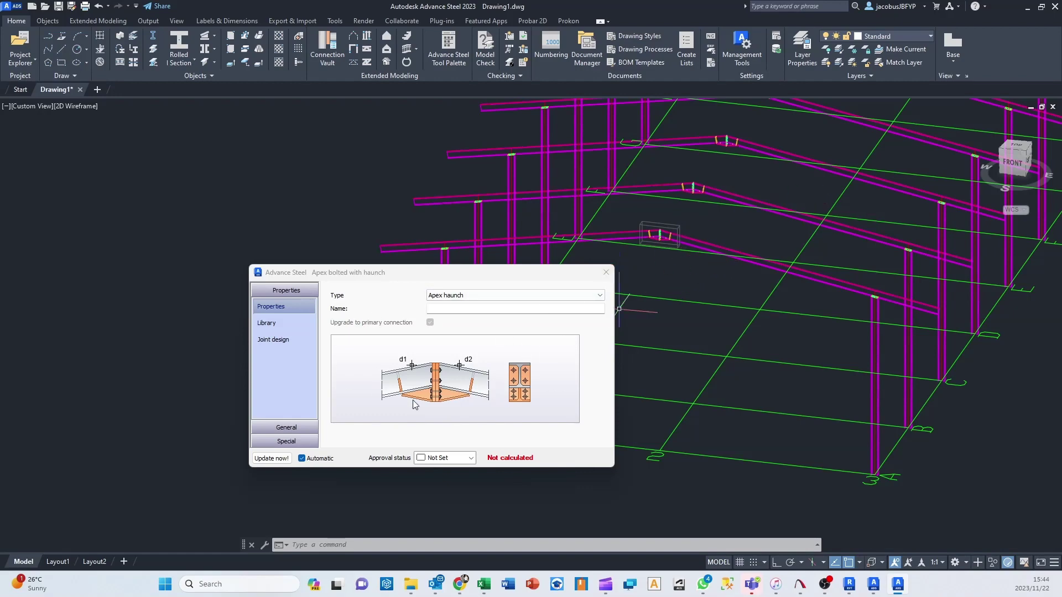
{"action": "scroll", "coordinate": [663, 238], "scroll_direction": "up", "scroll_amount": 6}
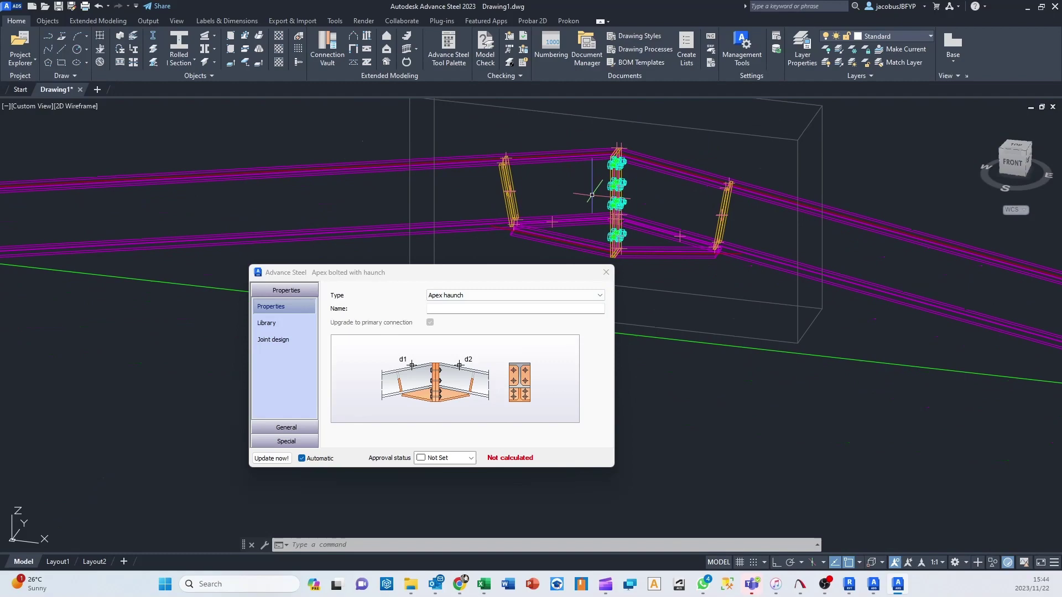
{"action": "scroll", "coordinate": [660, 235], "scroll_direction": "down", "scroll_amount": 6}
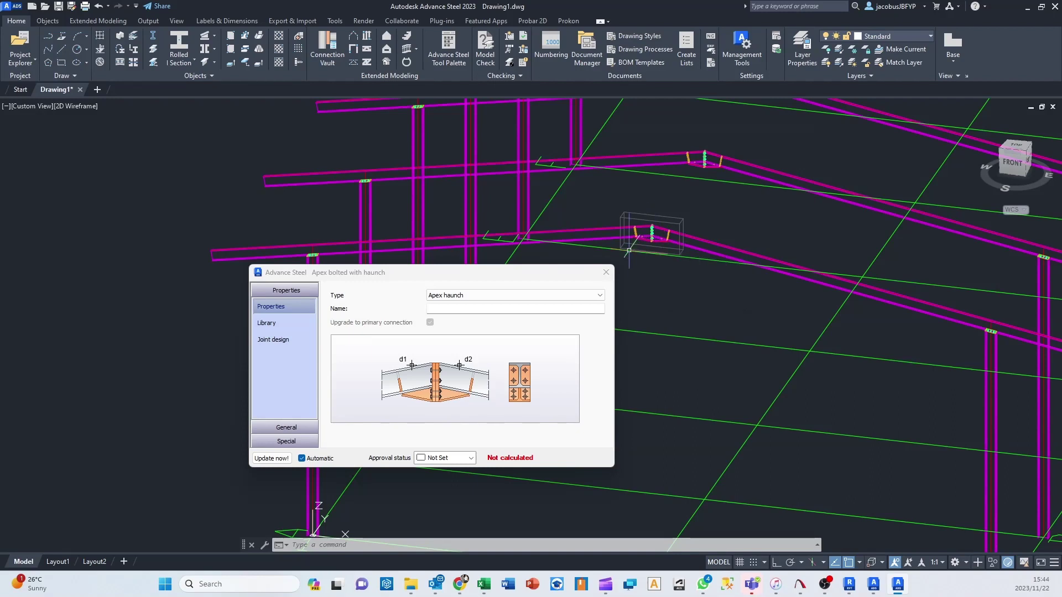
{"action": "left_click", "coordinate": [607, 272]}
{"action": "scroll", "coordinate": [610, 272], "scroll_direction": "down", "scroll_amount": 5}
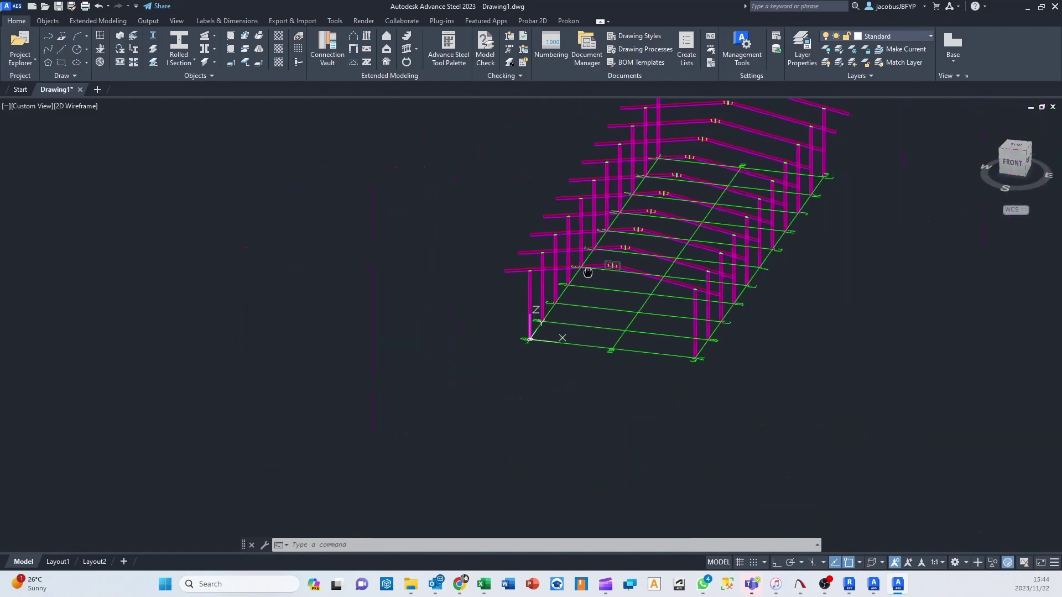
{"action": "scroll", "coordinate": [520, 268], "scroll_direction": "up", "scroll_amount": 5}
{"action": "middle_click_drag", "start_coordinate": [523, 271], "coordinate": [439, 307]}
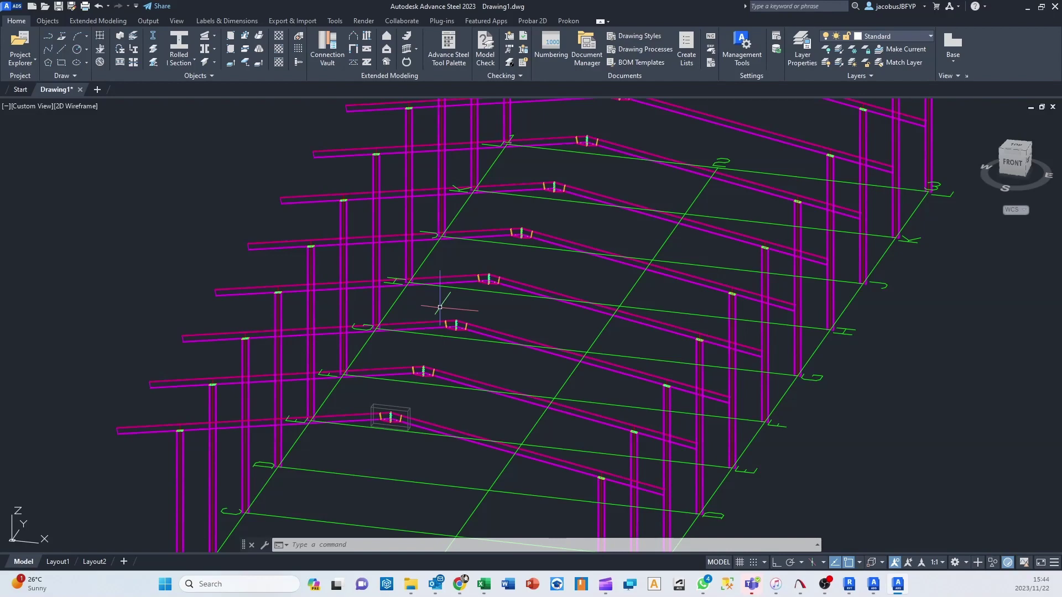
{"action": "scroll", "coordinate": [458, 332], "scroll_direction": "down", "scroll_amount": 5}
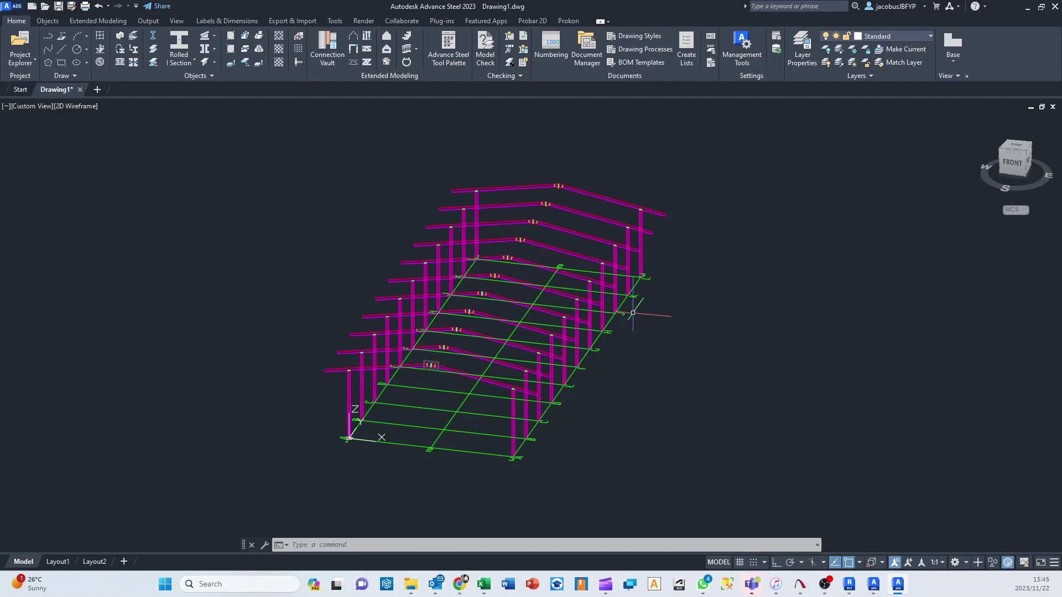
{"action": "scroll", "coordinate": [651, 342], "scroll_direction": "up", "scroll_amount": 5}
{"action": "scroll", "coordinate": [651, 342], "scroll_direction": "down", "scroll_amount": 2}
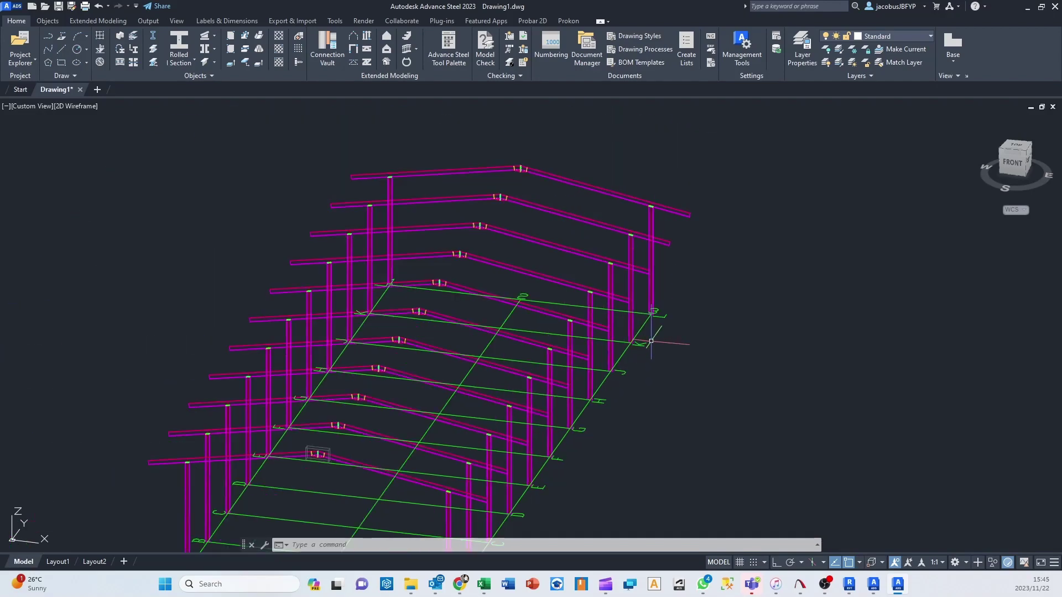
{"action": "middle_click_drag", "start_coordinate": [651, 341], "coordinate": [664, 295]}
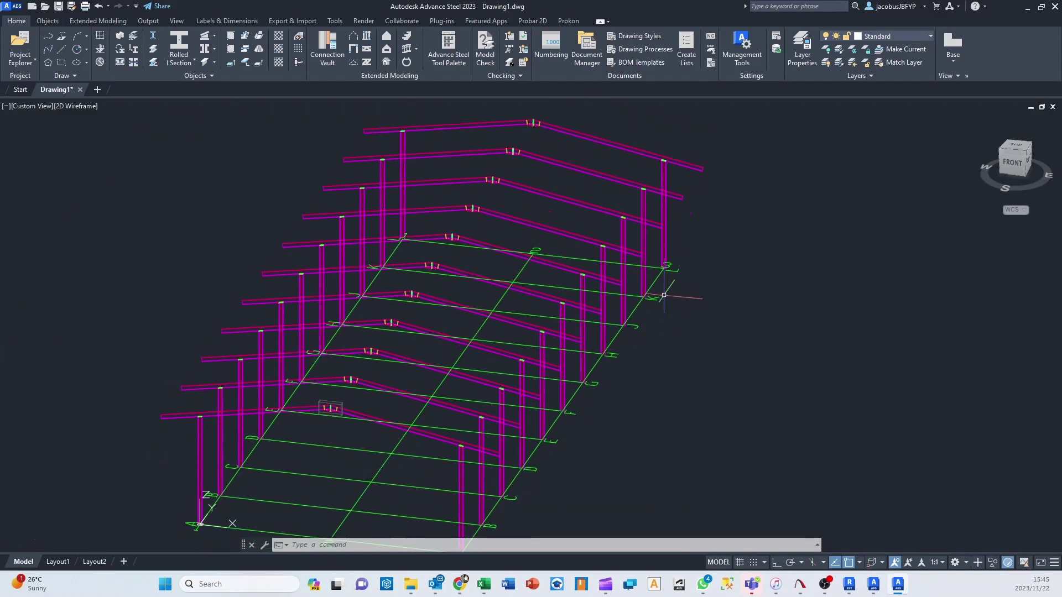